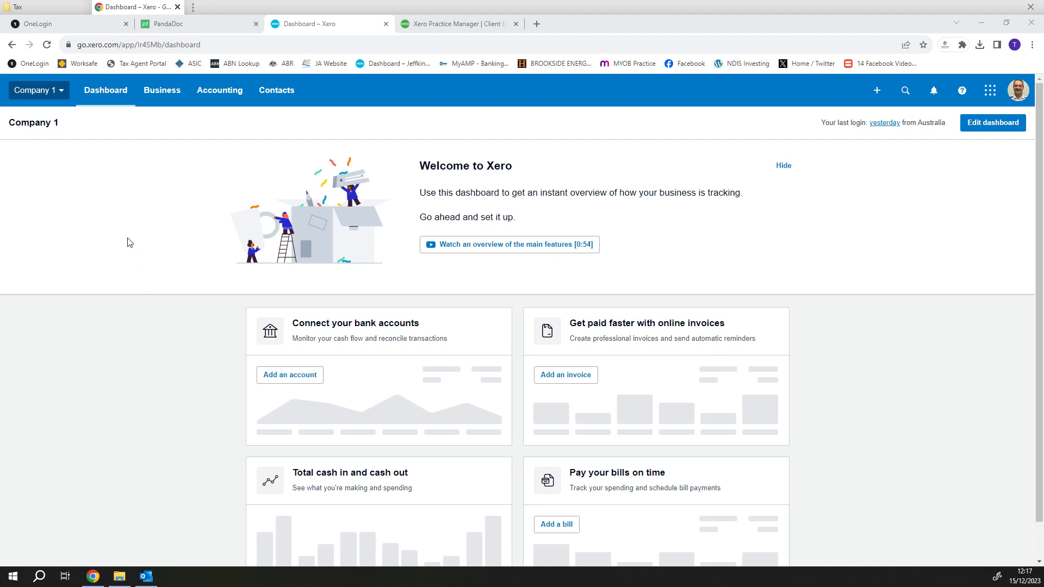
- Go to Invoice settings through the organisation's settings and show the Standard theme's options
left_click(62, 92)
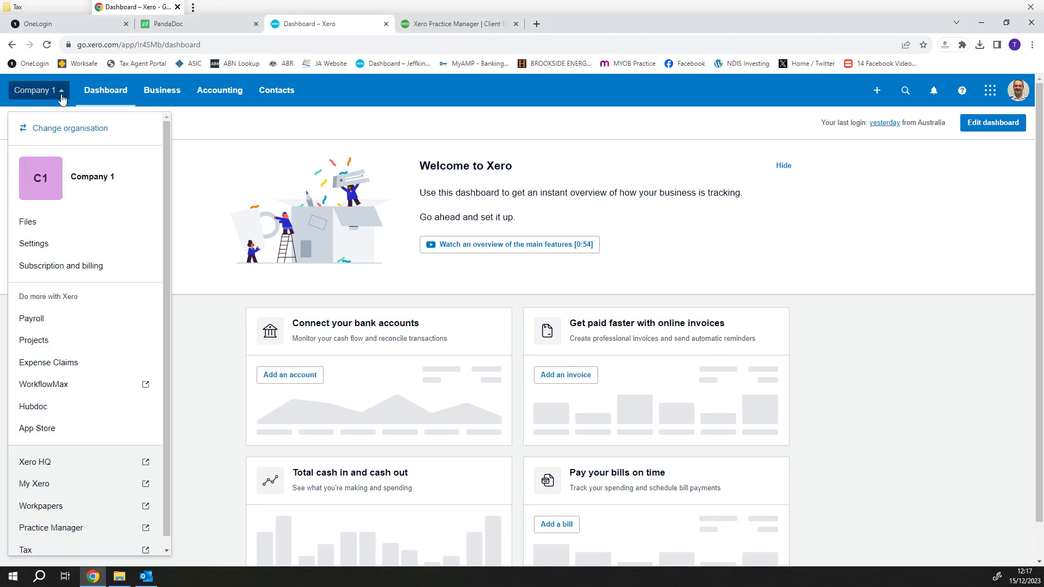
left_click(85, 249)
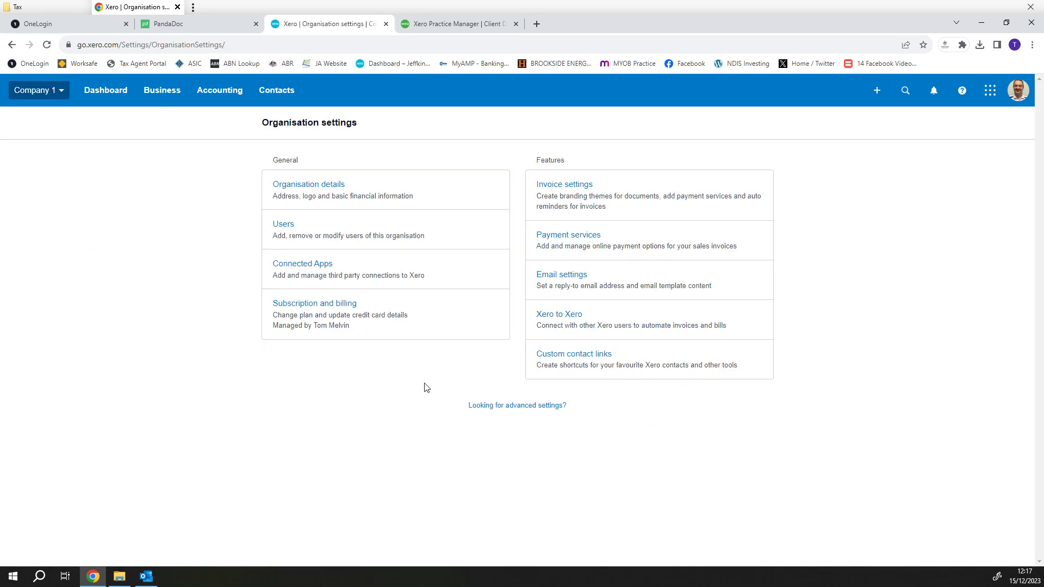
left_click(566, 187)
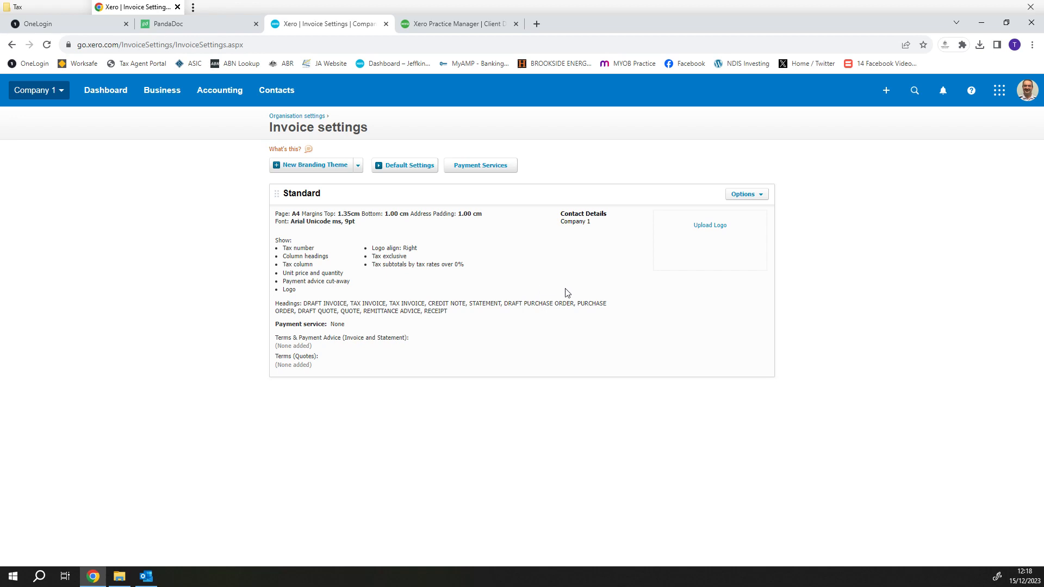
left_click(755, 197)
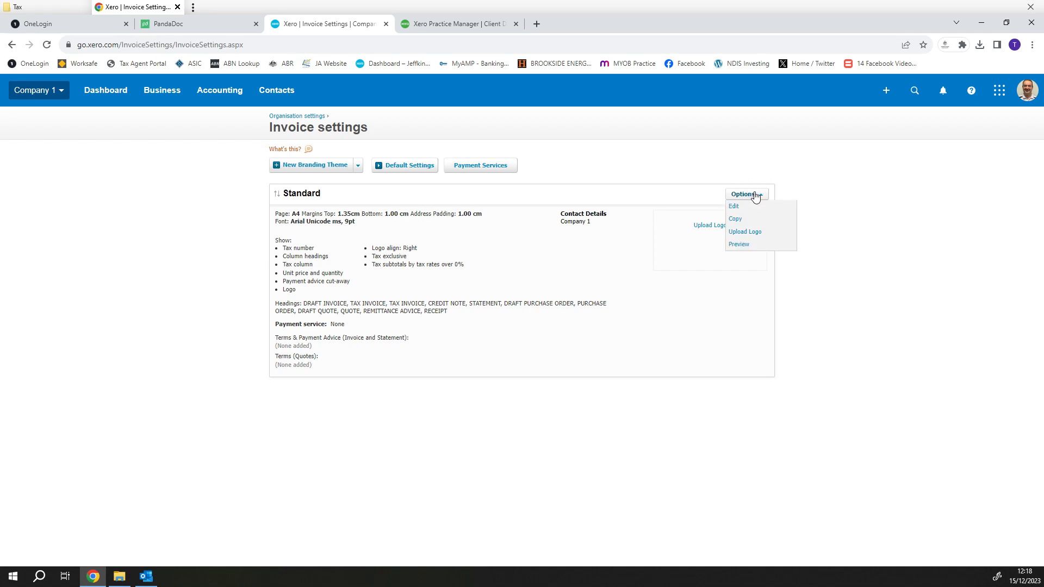
- Edit the Standard branding theme and change the draft invoice title to 'Draft Invoice'
left_click(755, 206)
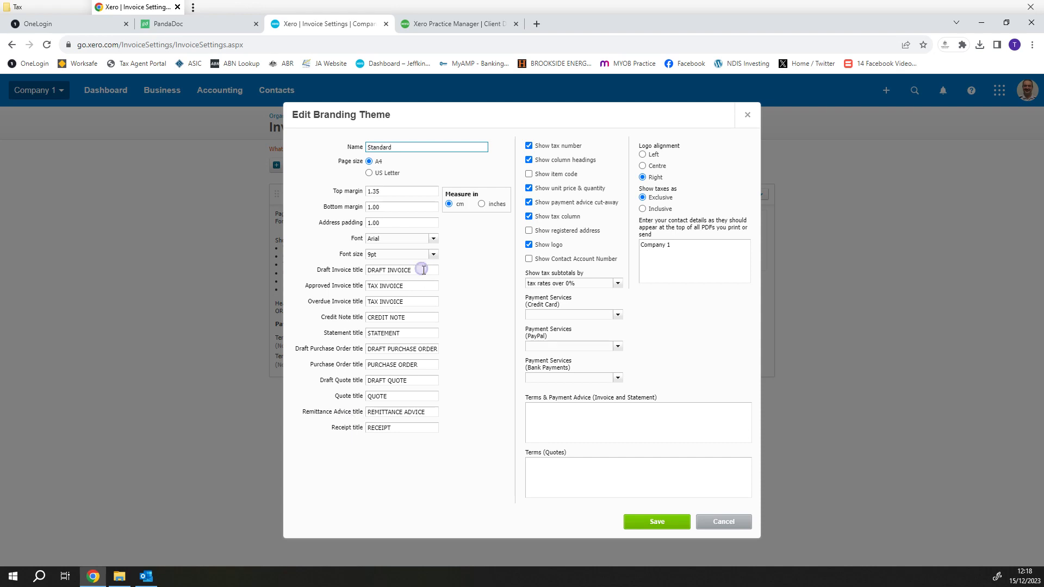
left_click_drag(423, 269, 353, 277)
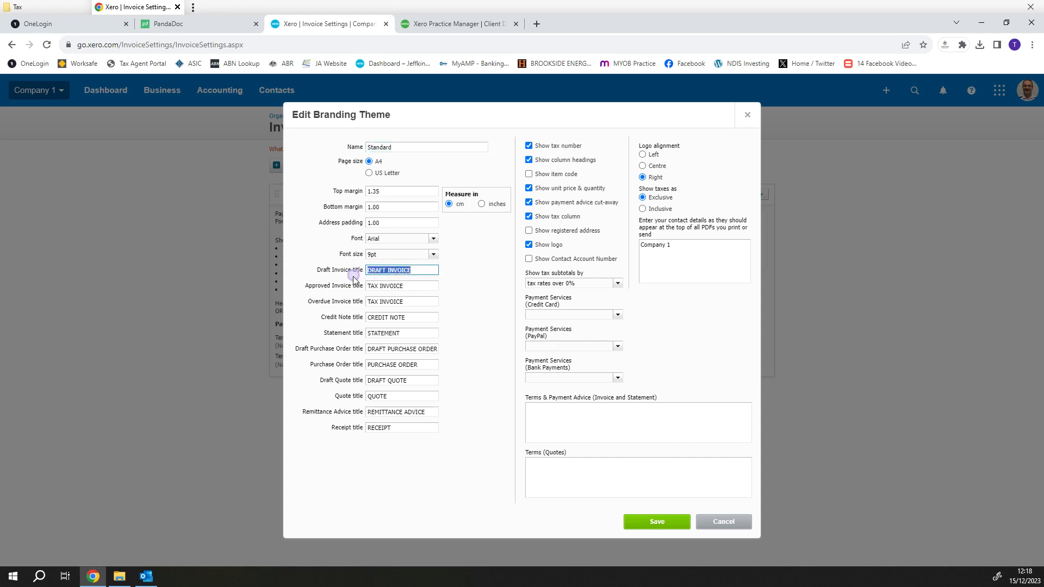
left_click(419, 270)
left_click_drag(419, 270, 364, 277)
type("Draft Invoice")
left_click(496, 298)
- Keep taxes exclusive and replace Company 1 with the company name, ABN and street address
left_click(643, 209)
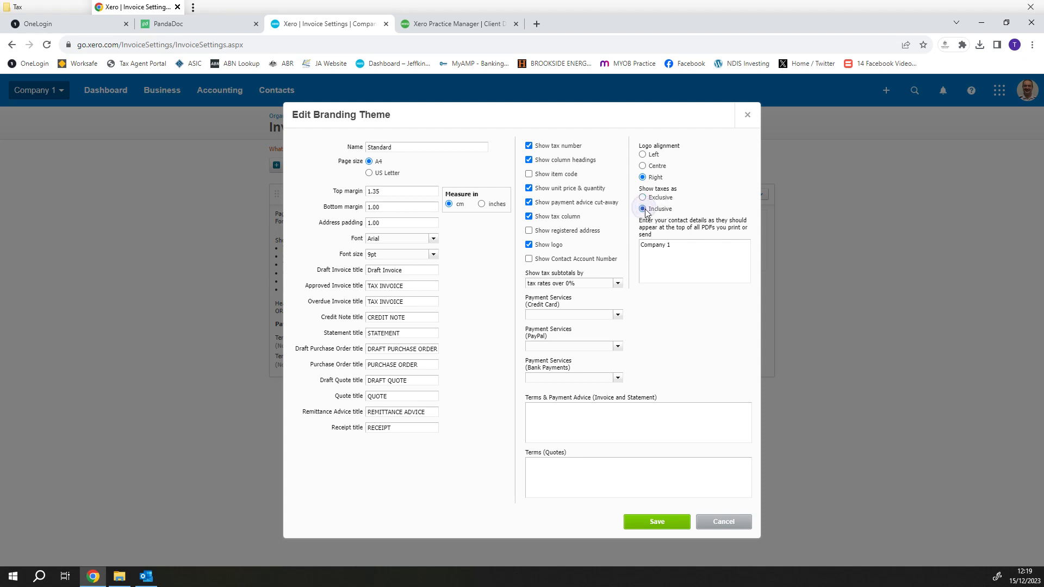
left_click(642, 197)
left_click_drag(675, 245, 641, 243)
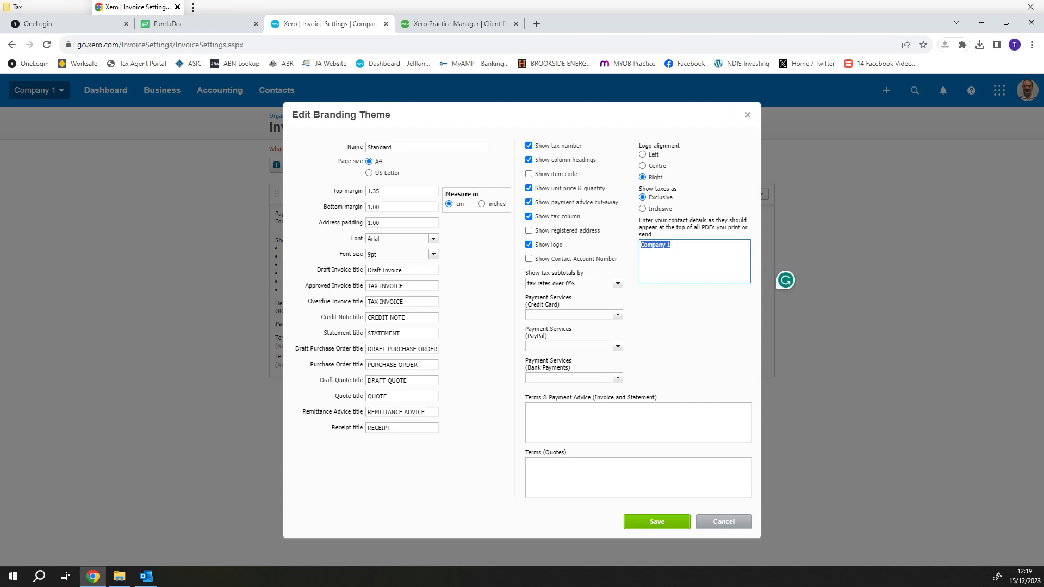
type("Temp")
type(" Co")
type(". Pty Ltd")
key("Return")
type("AB")
type("N 11 222 3")
type("33 55")
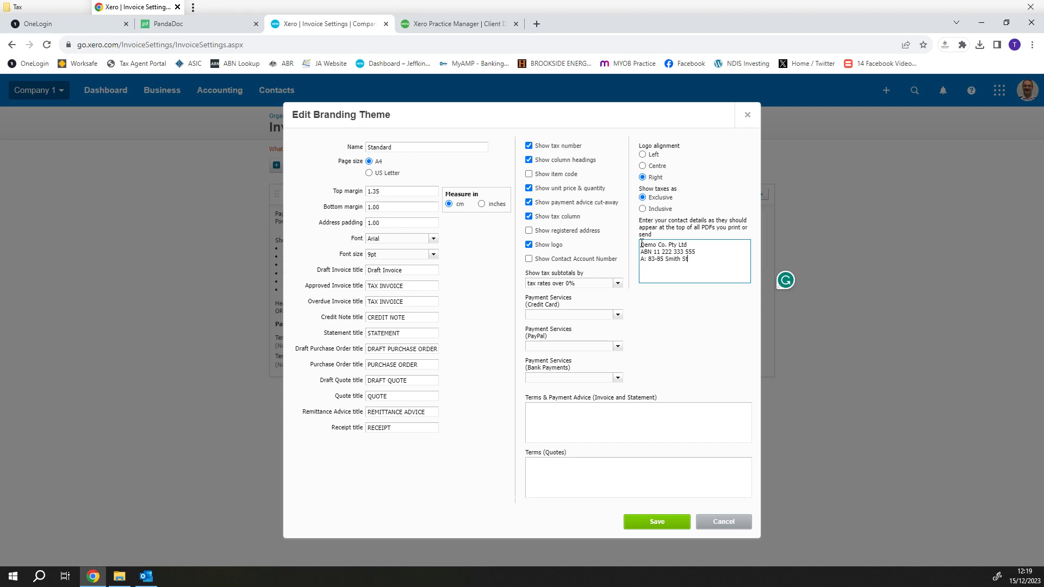
key("Return")
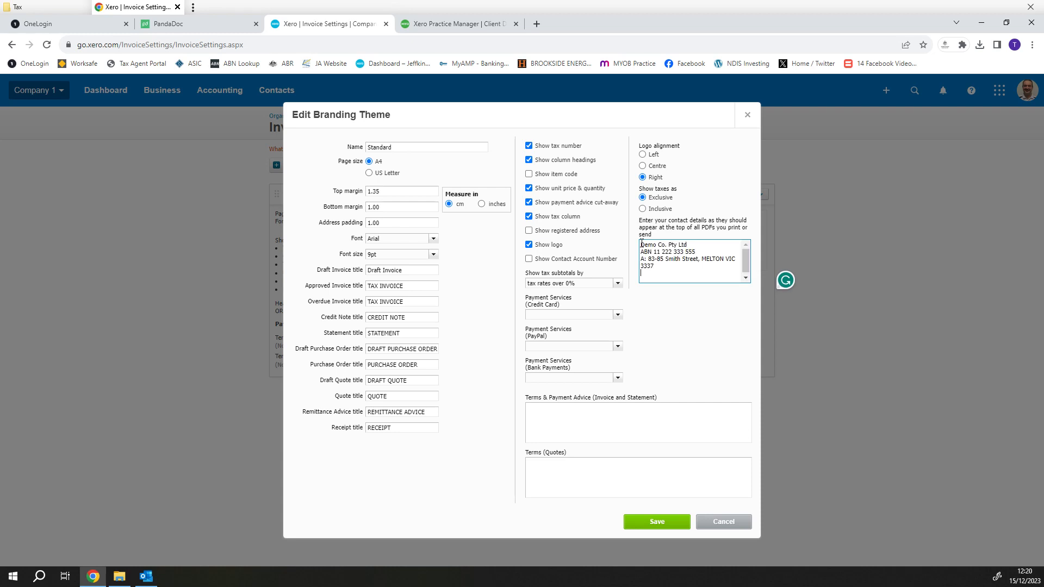
- Add an e-mail line and a mobile number line to the contact details, then delete the street address
key("Return")
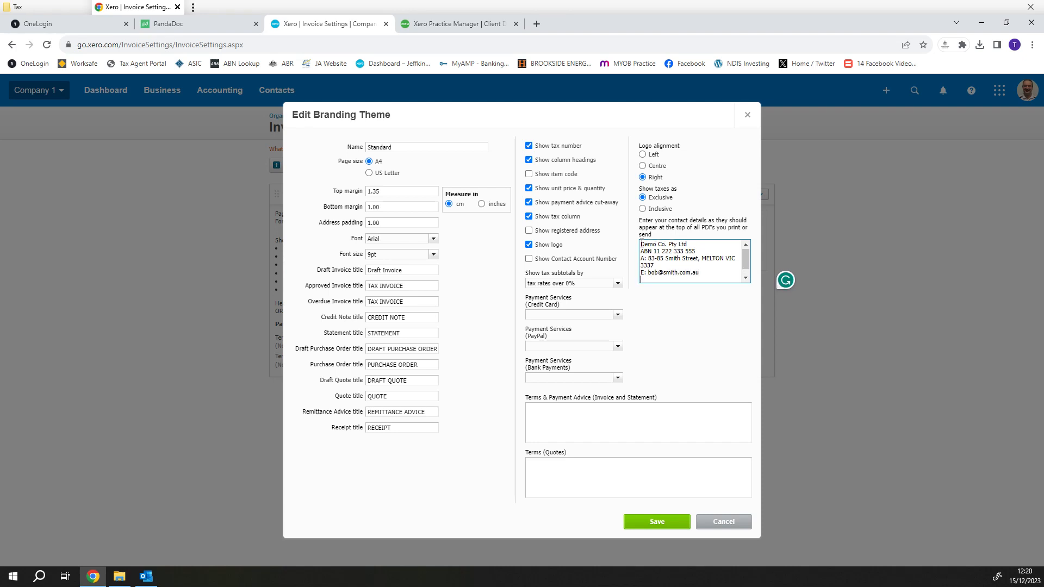
left_click_drag(654, 266, 637, 258)
key("BackSpace")
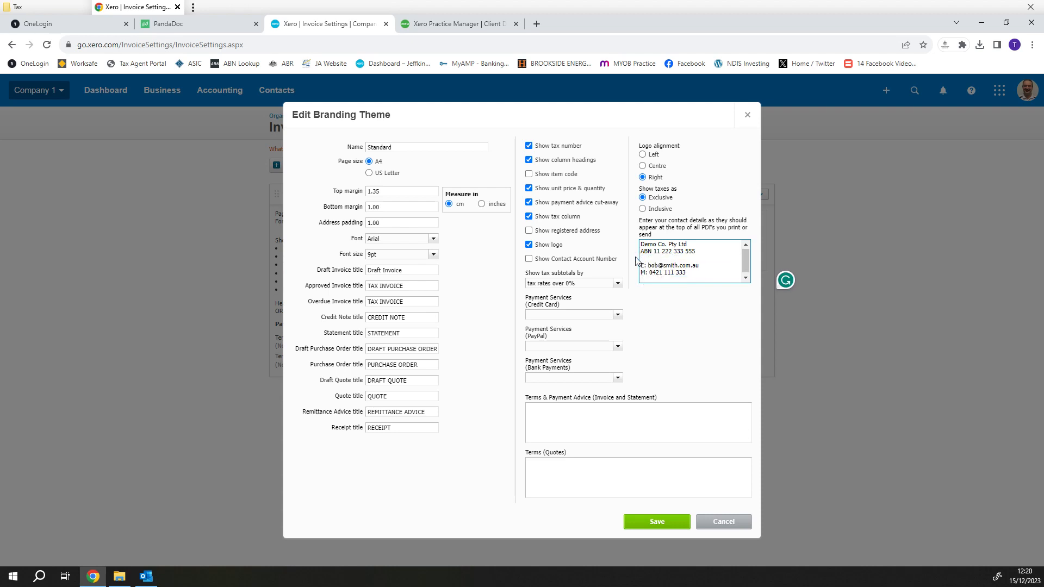
key("BackSpace")
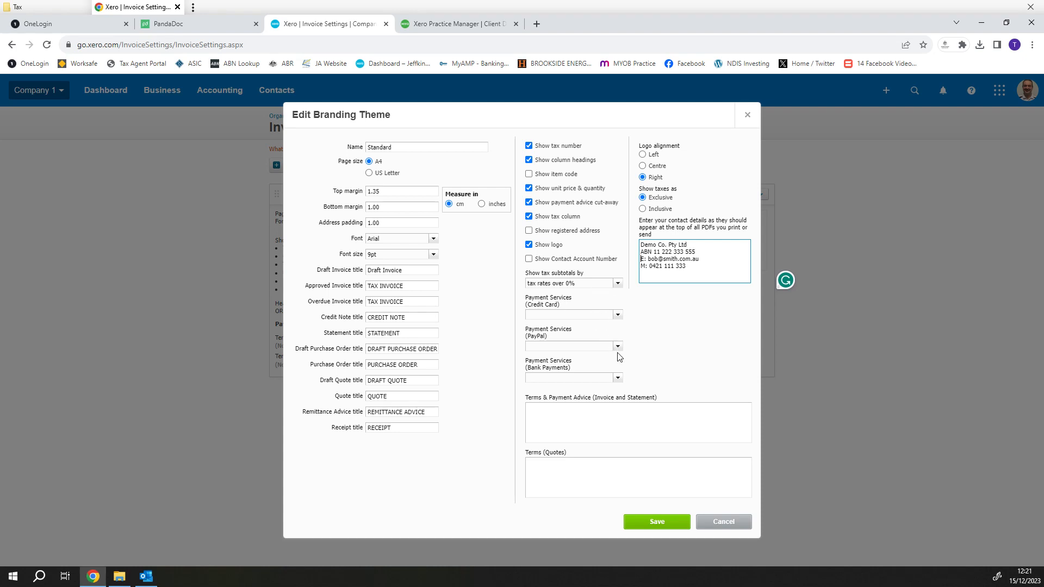
left_click(618, 315)
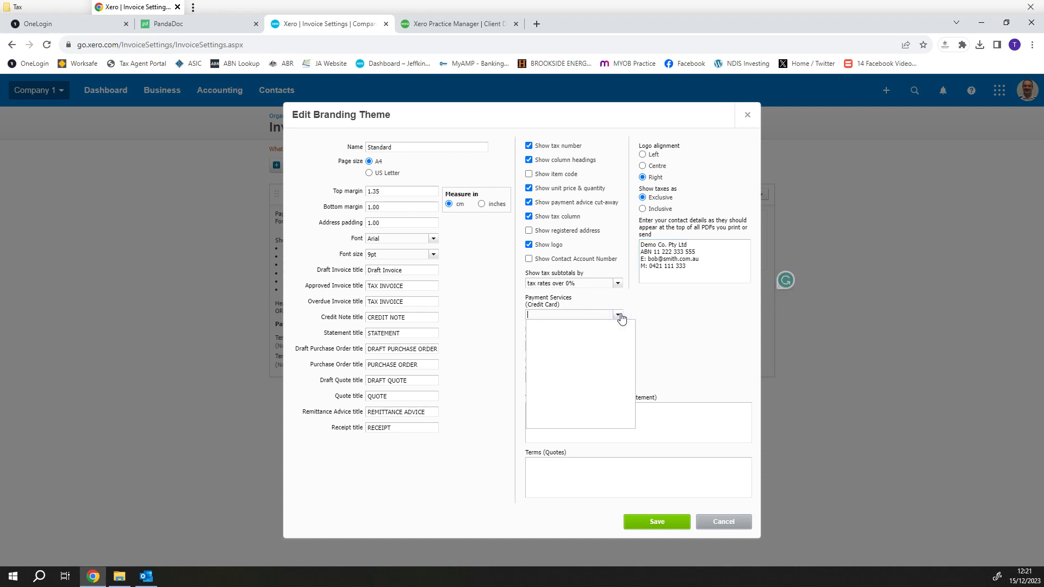
left_click(620, 316)
left_click(618, 347)
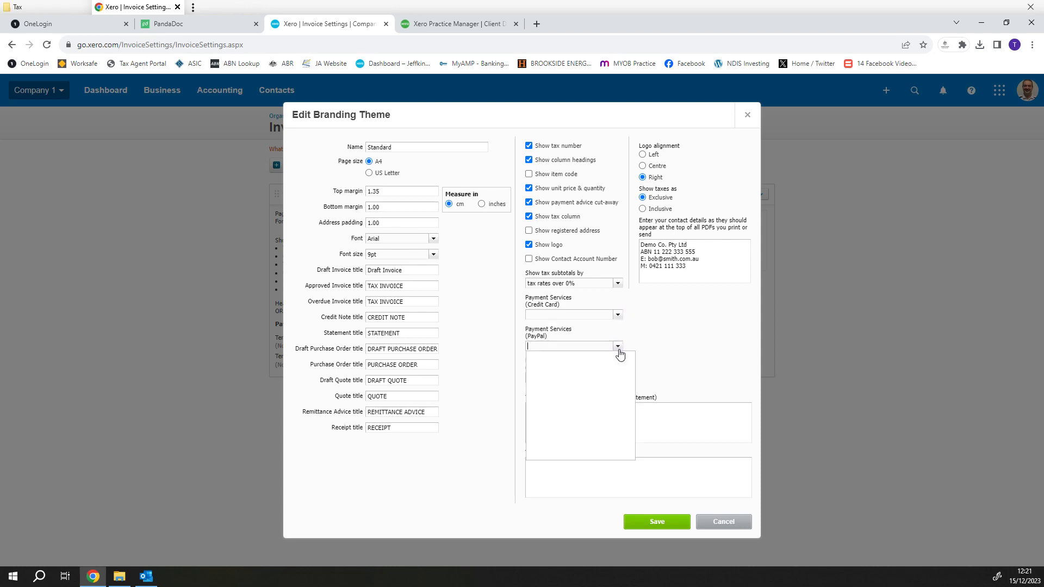
left_click(618, 346)
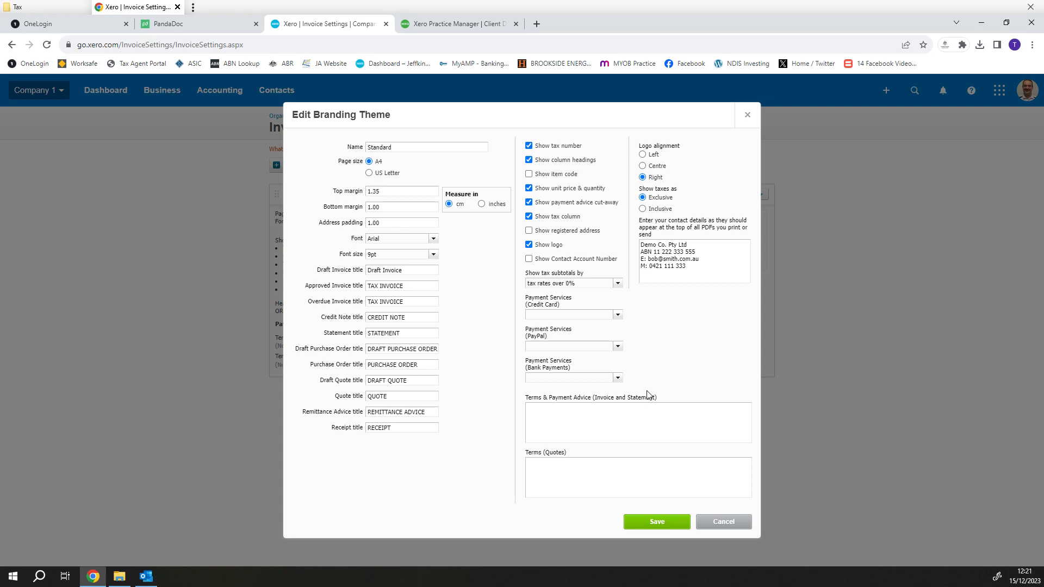
left_click(567, 409)
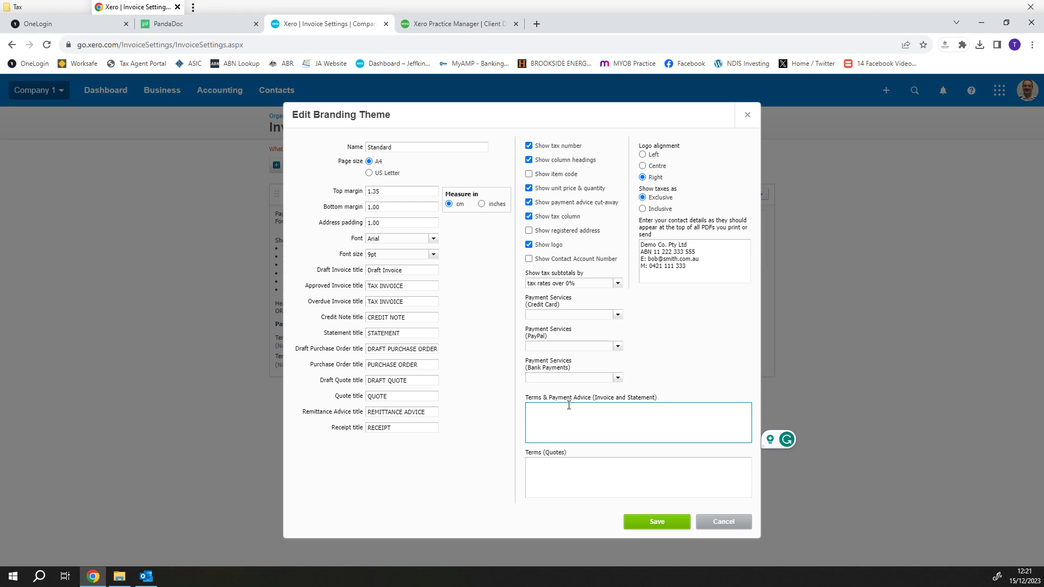
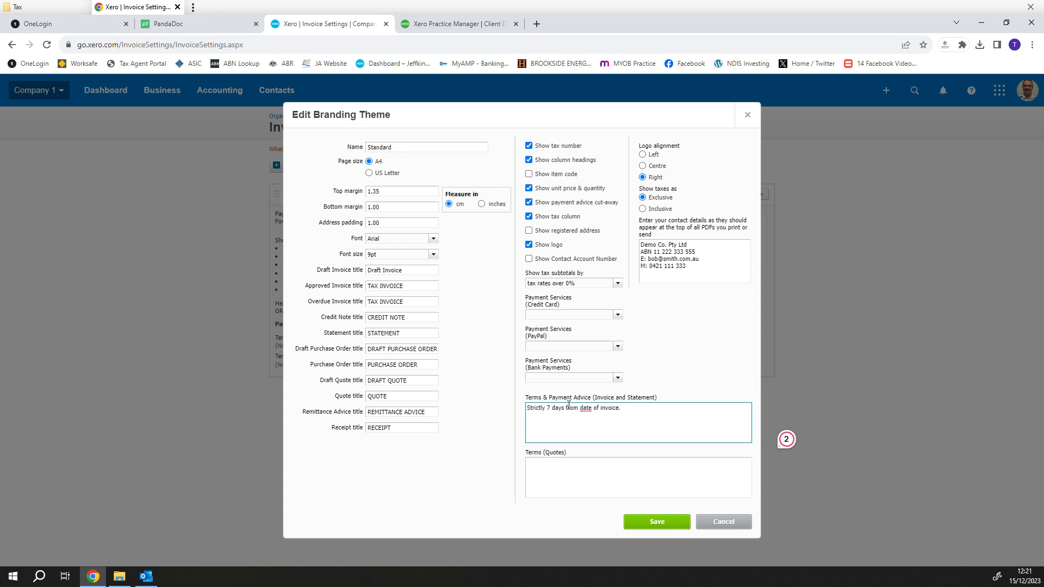
- Enter 'Strictly 7 days from date of invoice.', the company bank details and 'Thankyou for your business'
key("Return")
key("Return")
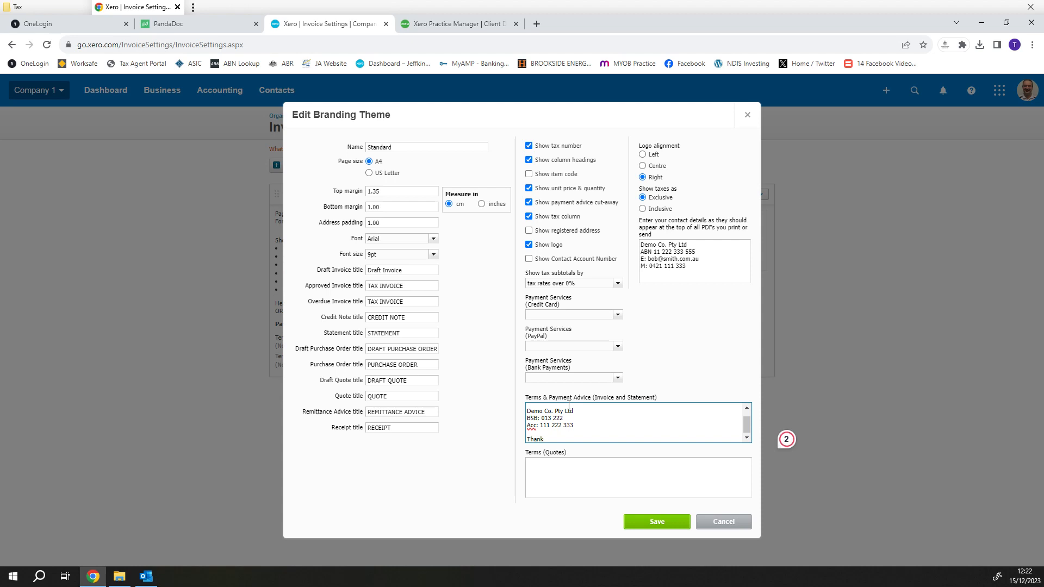
key("BackSpace")
key("BackSpace")
key("BackSpace")
key("BackSpace")
key("BackSpace")
key("BackSpace")
key("Tab")
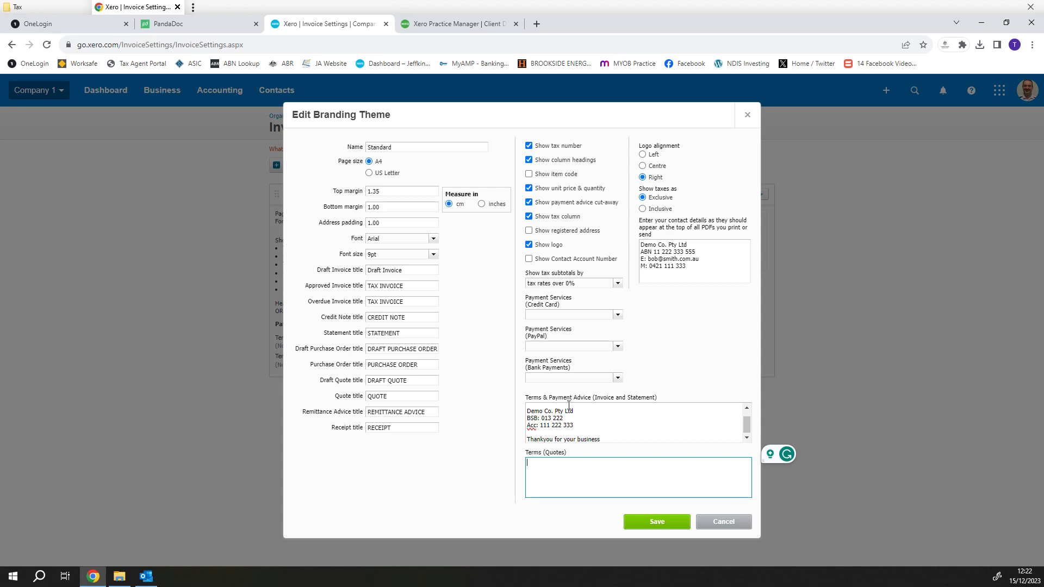
- Enter quote terms: valid for 30 days, 50% due on acceptance, balance on completion
type("Quote is strictly valid for 30 days from date of invoice.")
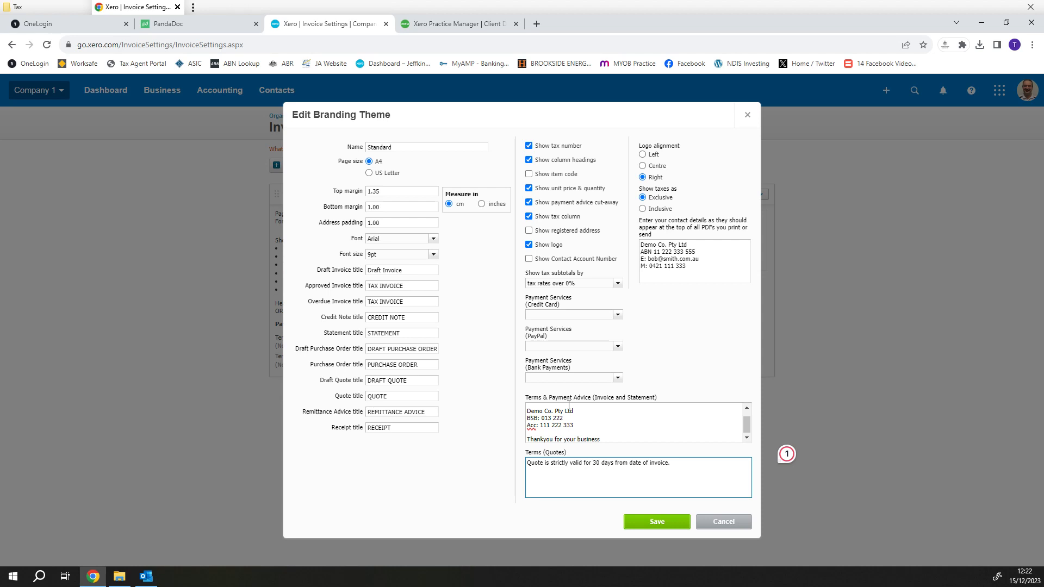
key("Return")
key("Return")
type("50% of qupte due on acceptance. Balance on completion")
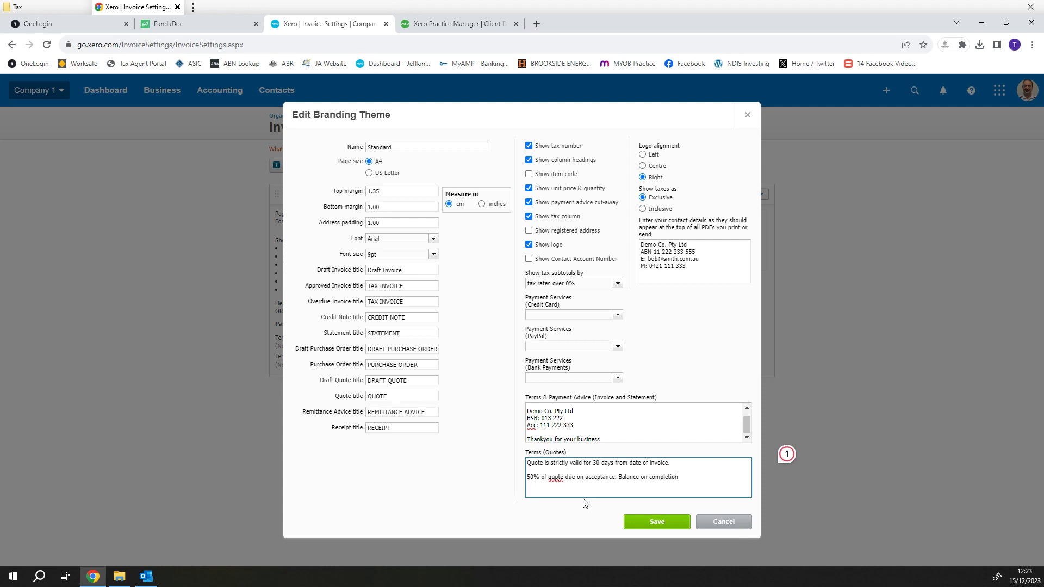
- Correct 'qupte' to 'quote' and copy the company and bank detail lines from the invoice terms
right_click(557, 477)
left_click(594, 308)
left_click_drag(574, 429, 527, 418)
right_click(538, 420)
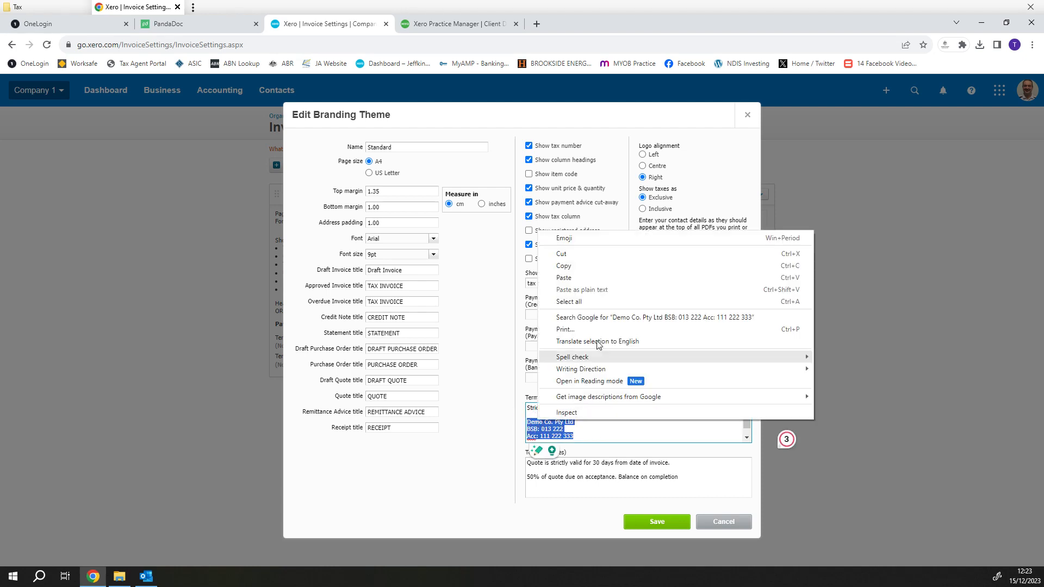
left_click(587, 271)
- Paste the bank details into the quote terms and add 'We look forward to working with you.'
left_click(693, 473)
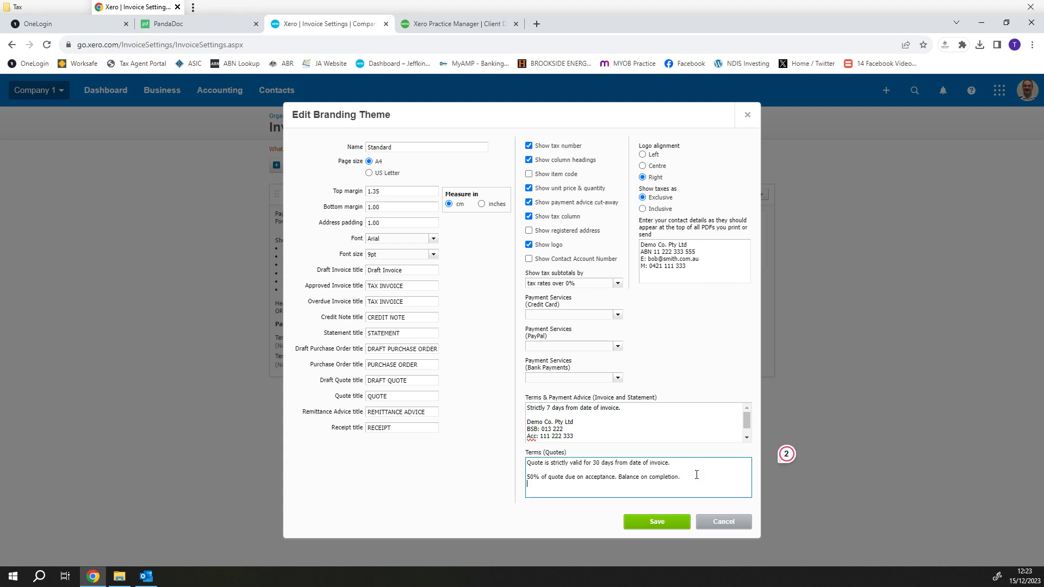
right_click(589, 490)
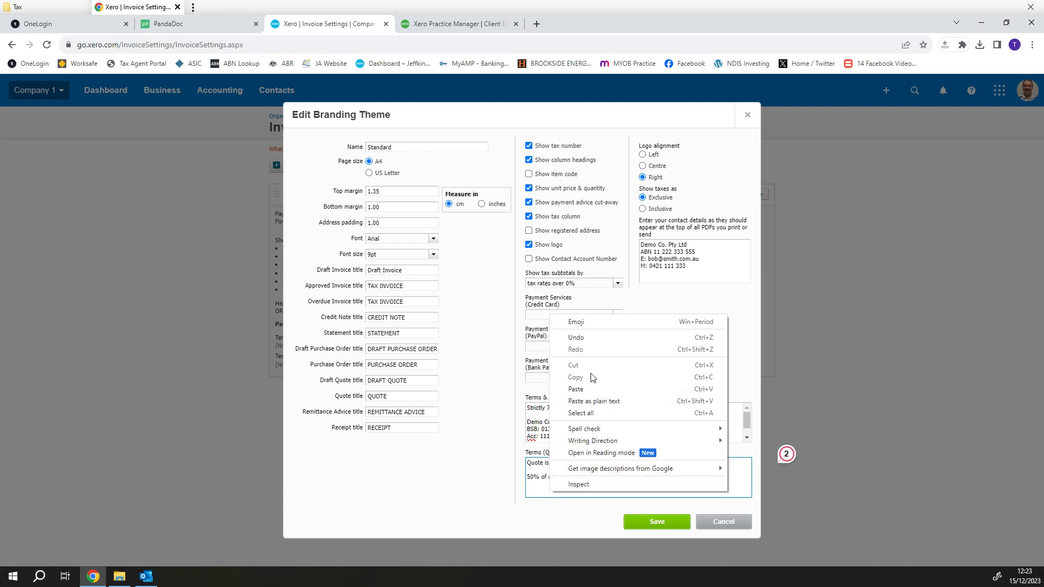
left_click(588, 392)
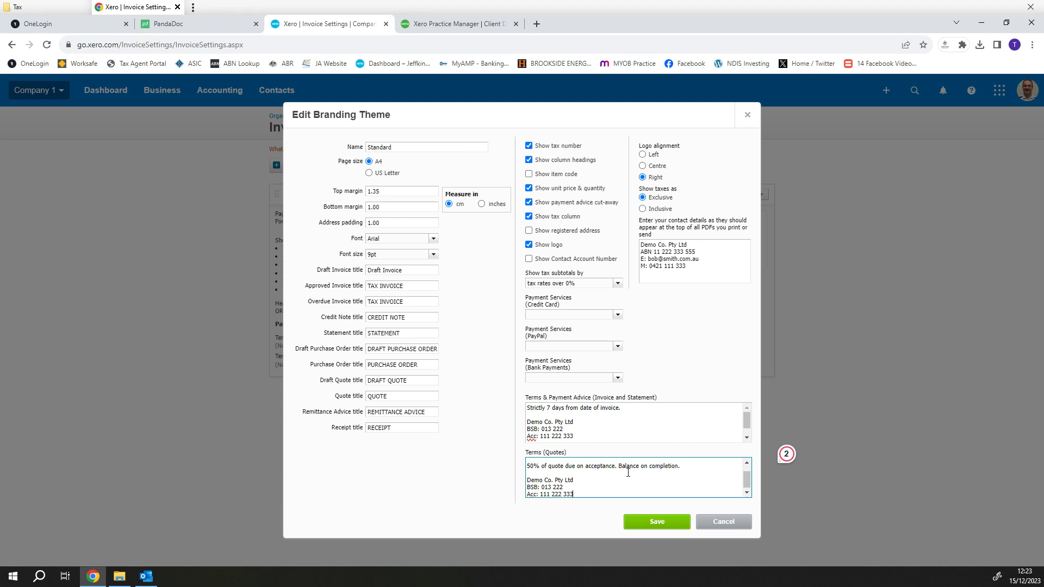
key("Return")
type("We look forwar")
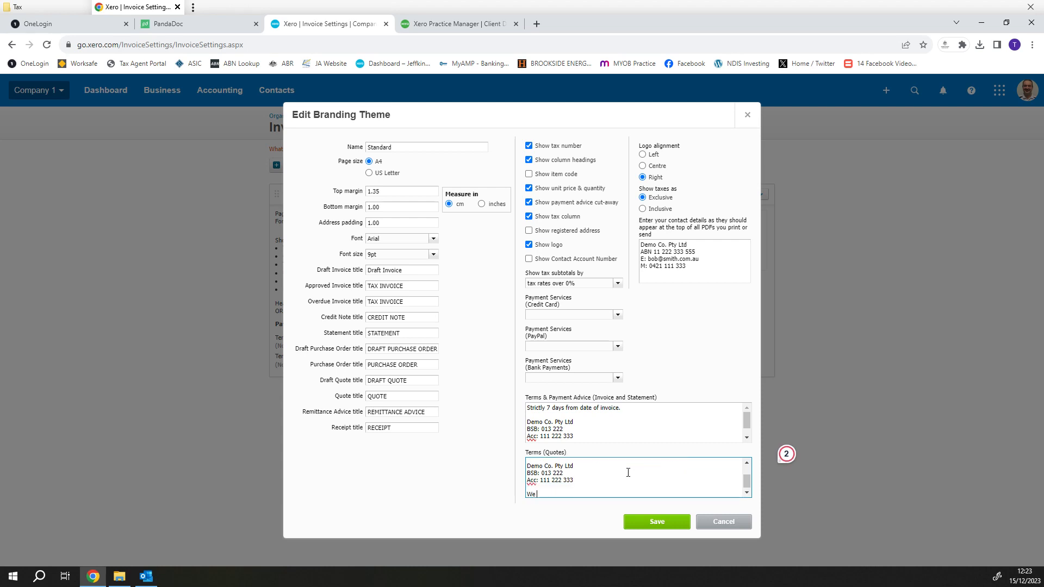
type("d to working with you.")
- Save the theme, then upload the Desktop 'Capture' image as its logo
left_click(659, 523)
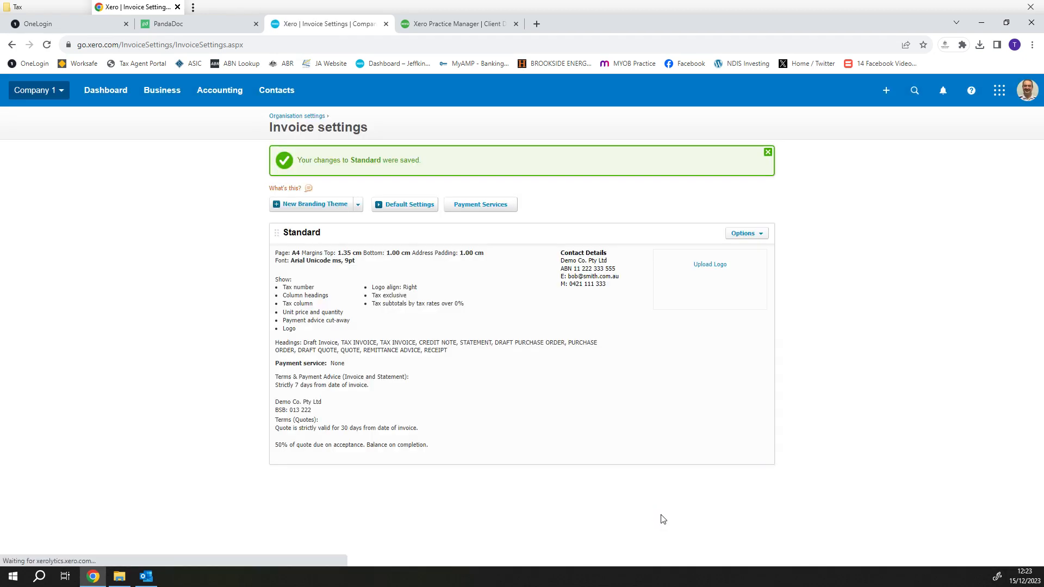
left_click(710, 264)
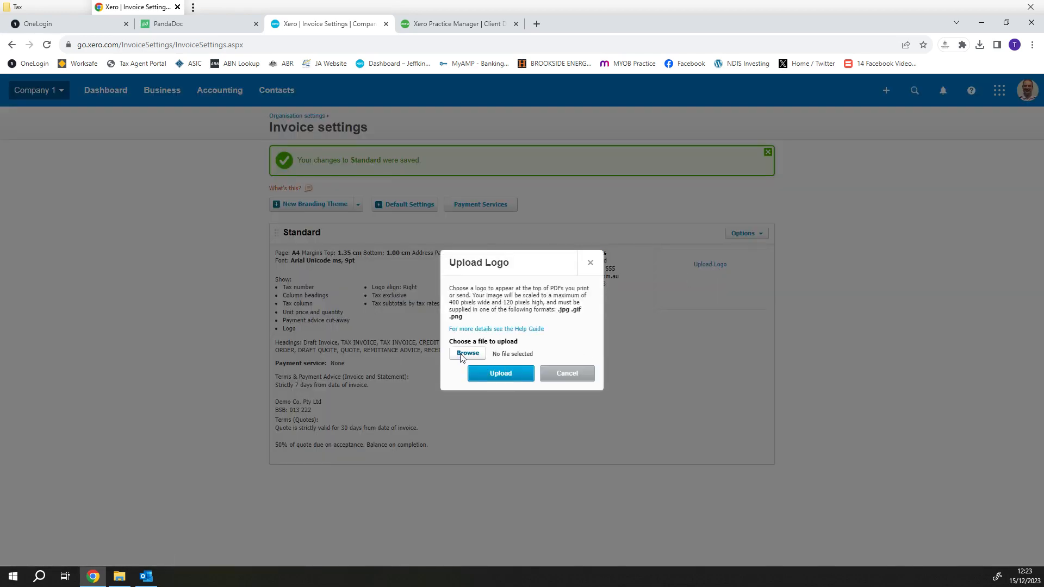
left_click(467, 353)
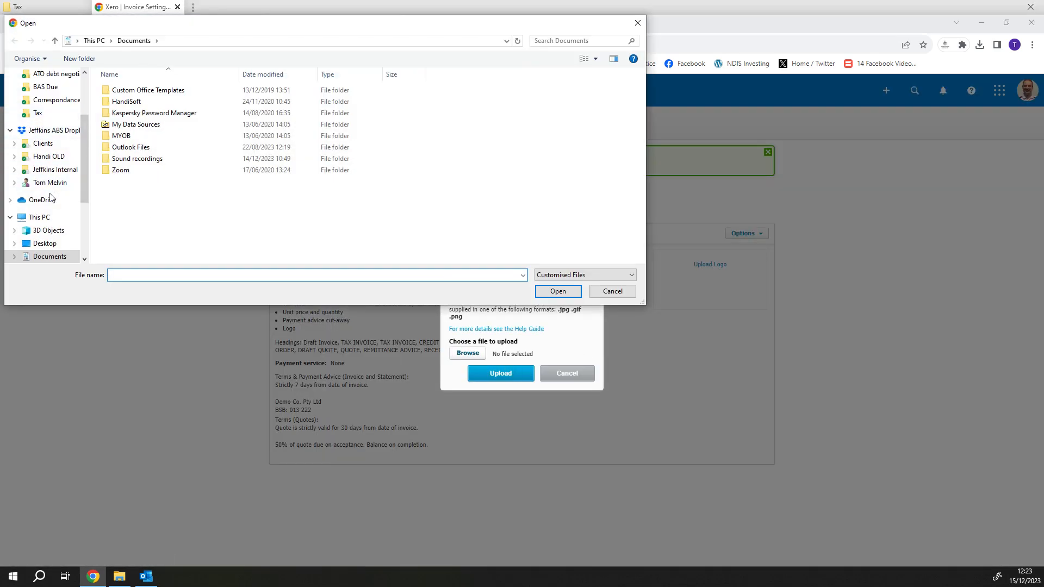
left_click(44, 243)
left_click(124, 136)
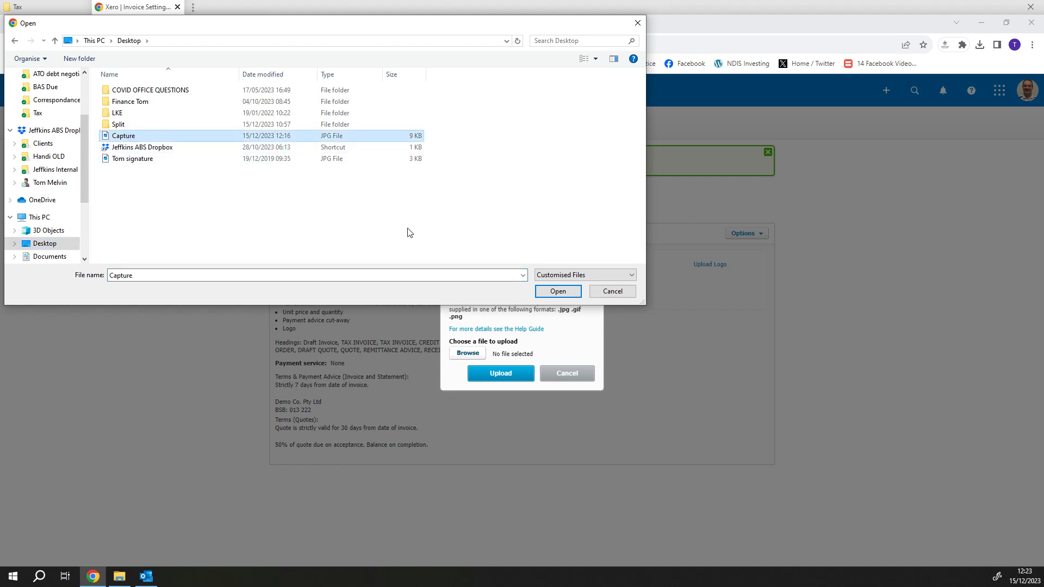
left_click(558, 292)
left_click(501, 374)
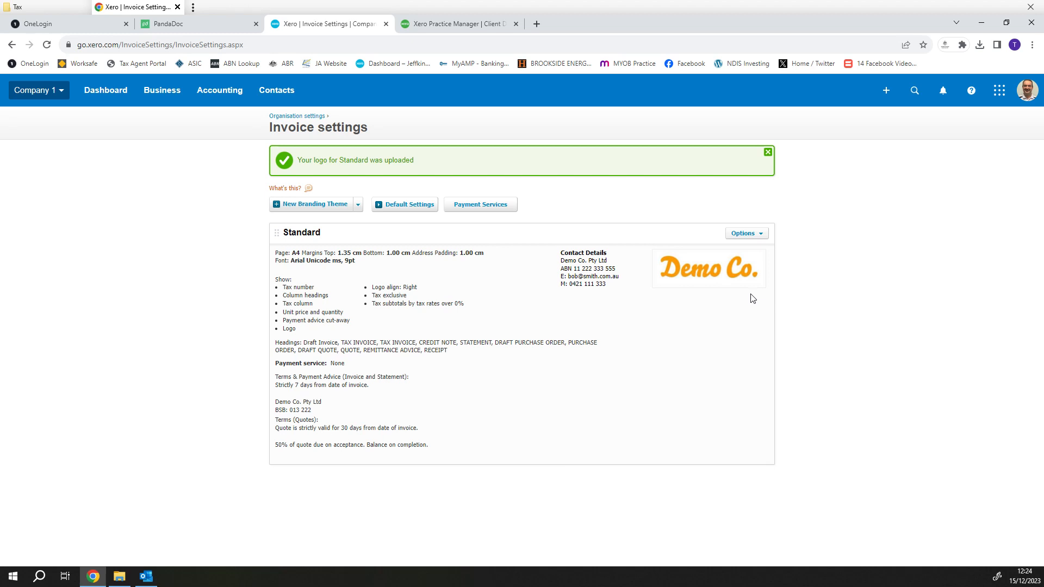
left_click(756, 234)
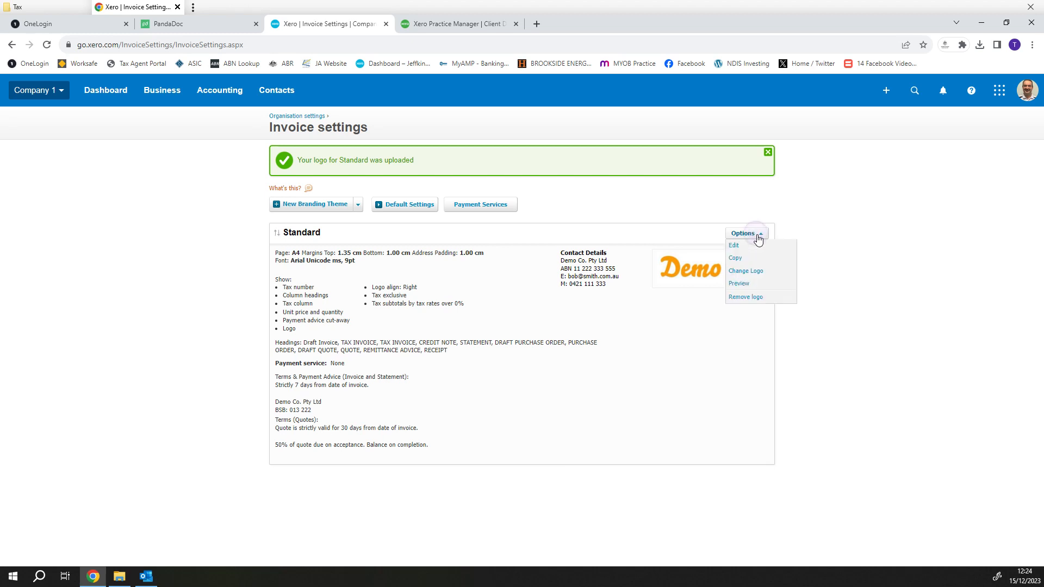
left_click(754, 284)
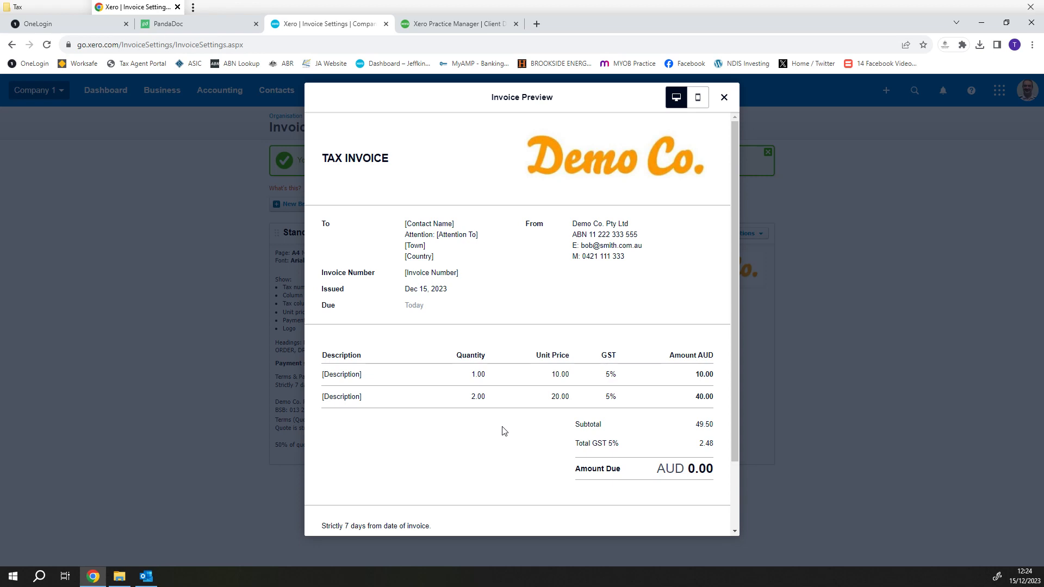
scroll(504, 431, "down", 2)
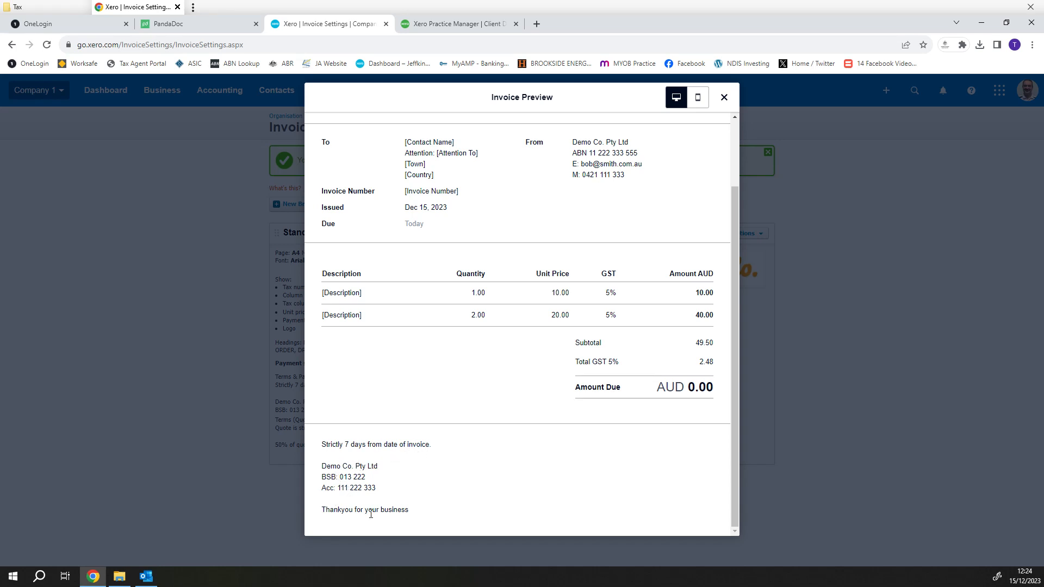
scroll(478, 416, "up", 3)
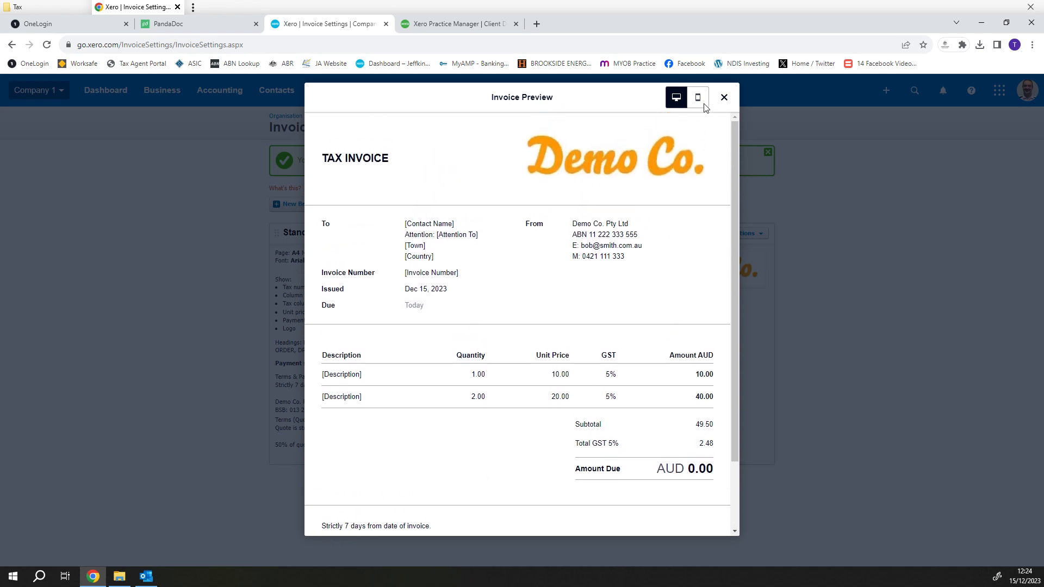
left_click(699, 100)
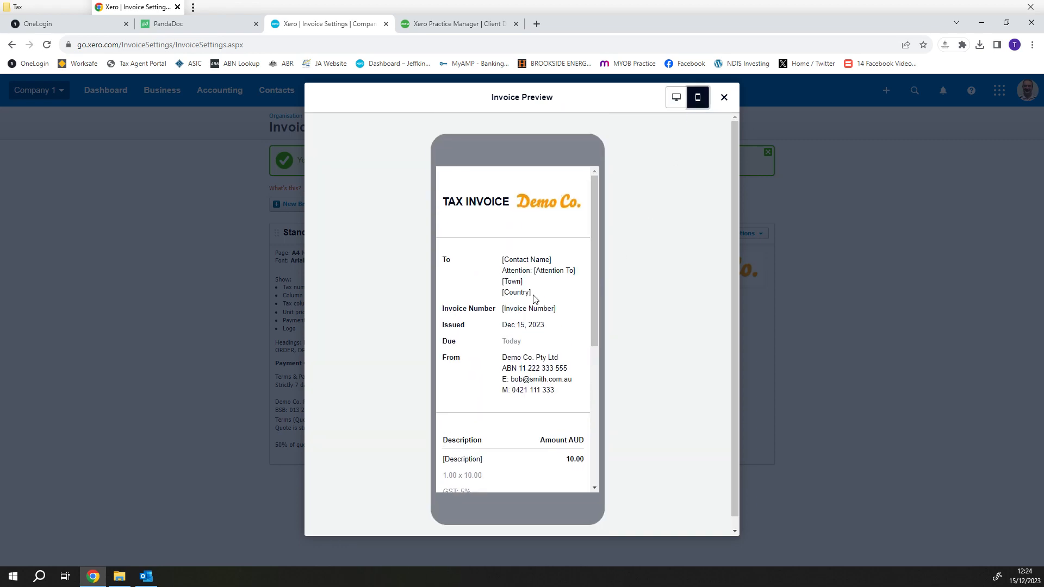
scroll(535, 298, "down", 5)
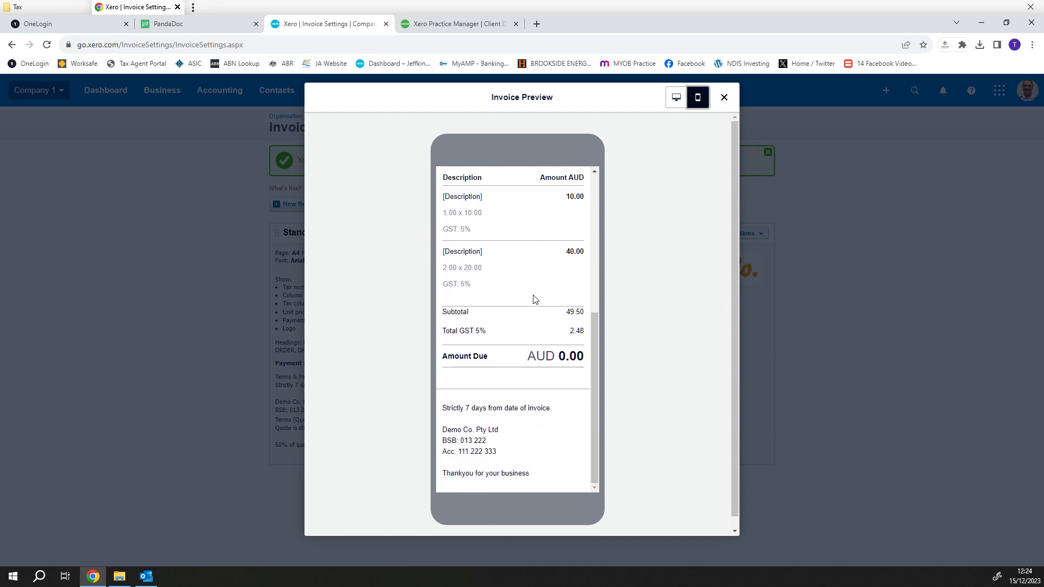
scroll(535, 299, "up", 5)
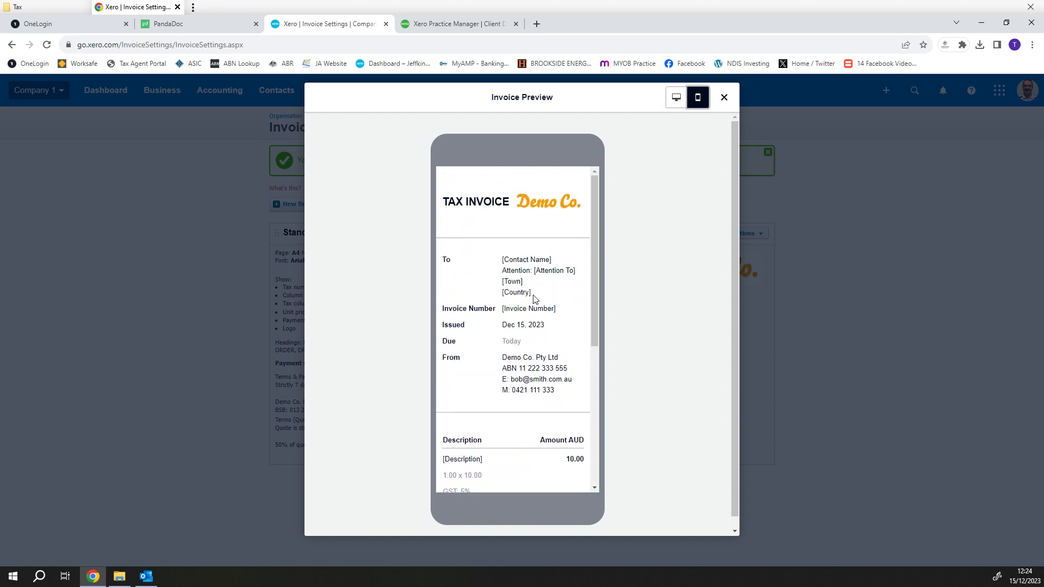
left_click(724, 98)
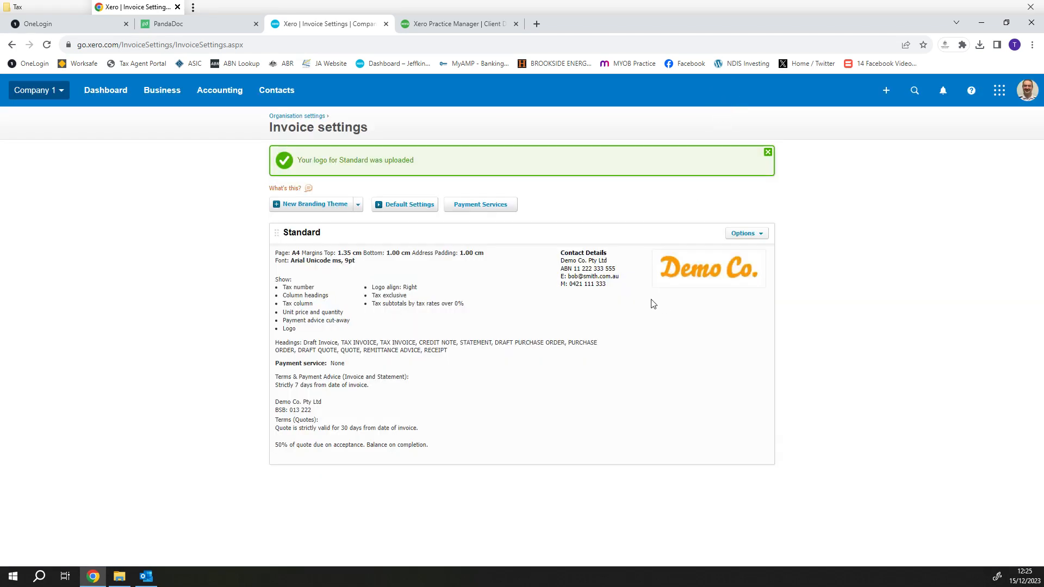
- In Default Settings, make sales invoices due 7 day(s) after the invoice date
left_click(408, 206)
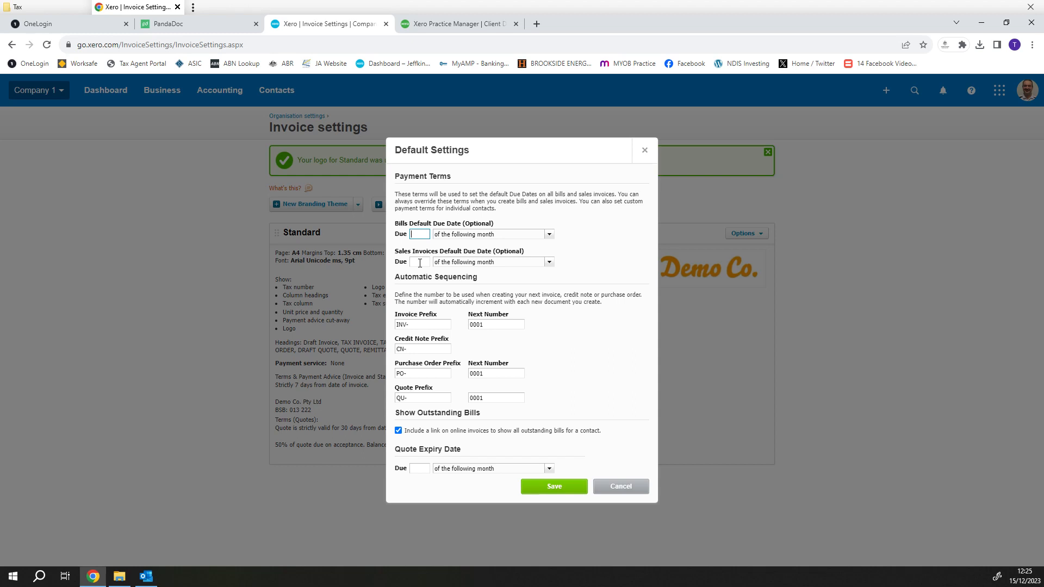
left_click(420, 263)
left_click(549, 262)
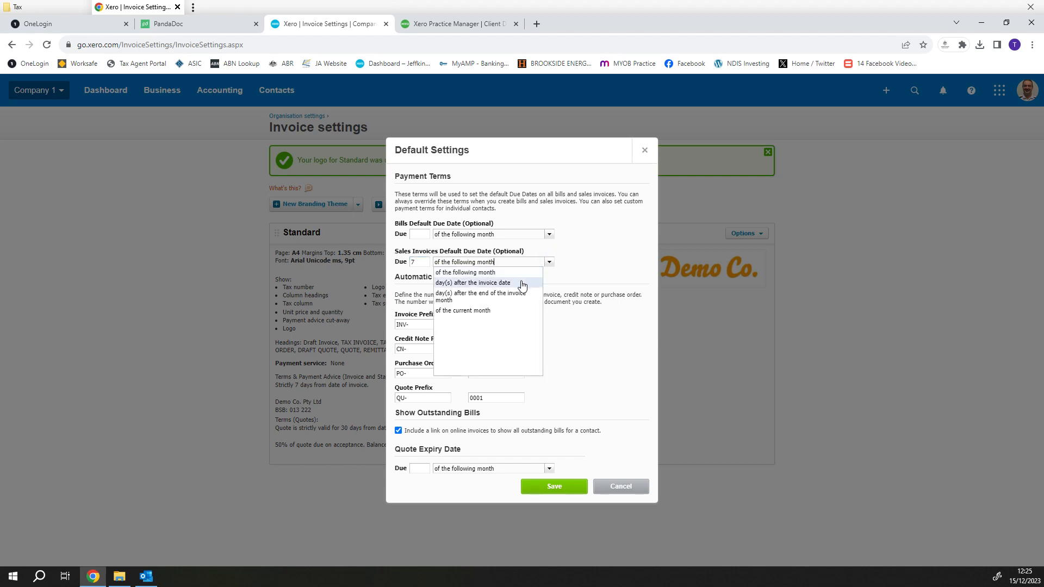
left_click(522, 284)
left_click(549, 263)
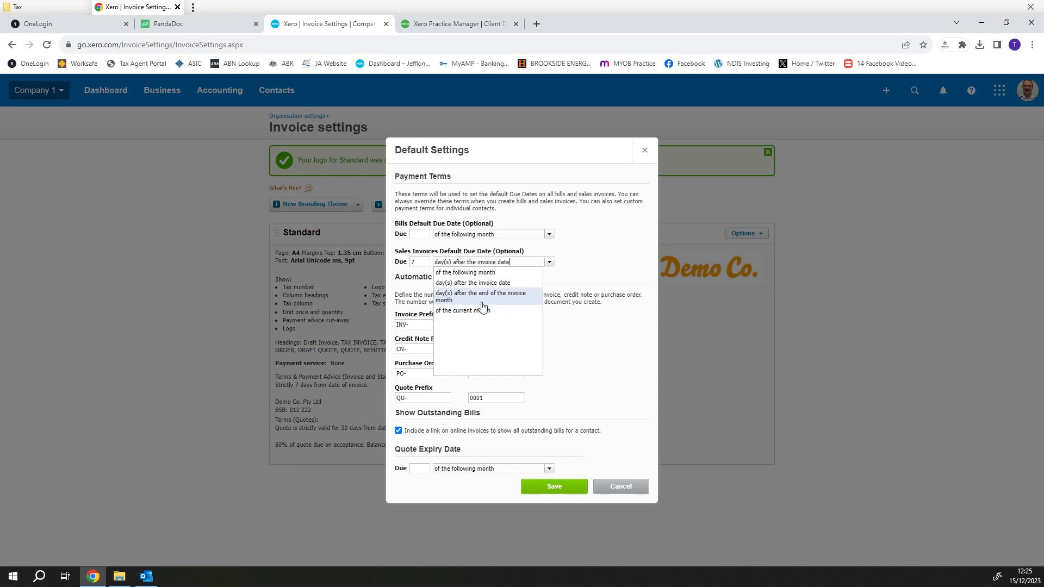
left_click(588, 251)
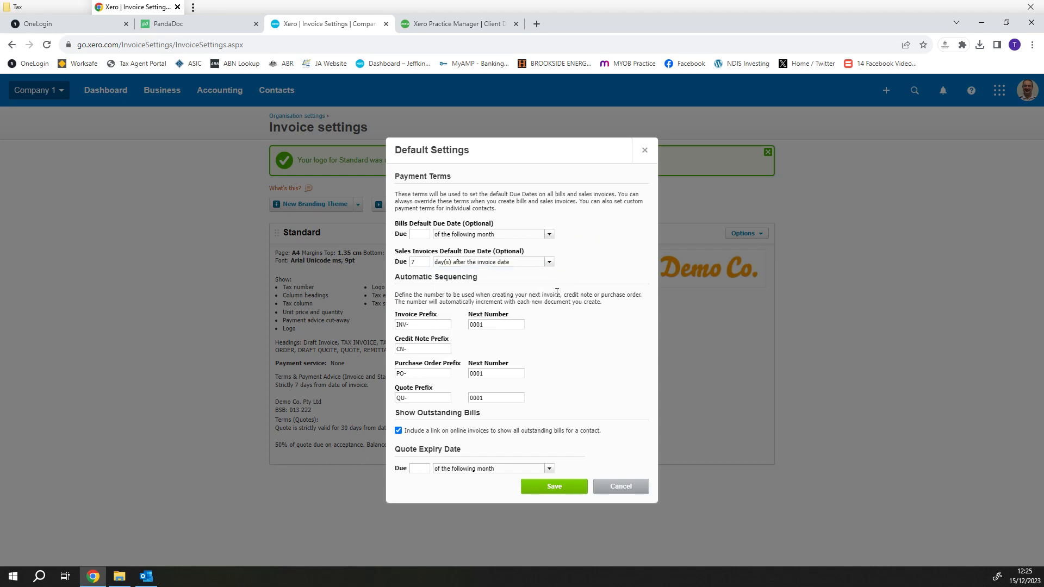
- Set both the next invoice number and next quote number to 23587
left_click(493, 326)
left_click_drag(501, 325, 450, 324)
type("23587")
double_click(498, 397)
type("23587")
left_click(511, 411)
- Set quotes to expire 30 day(s) after the quote date and save the defaults
left_click(417, 469)
type("30")
left_click(549, 469)
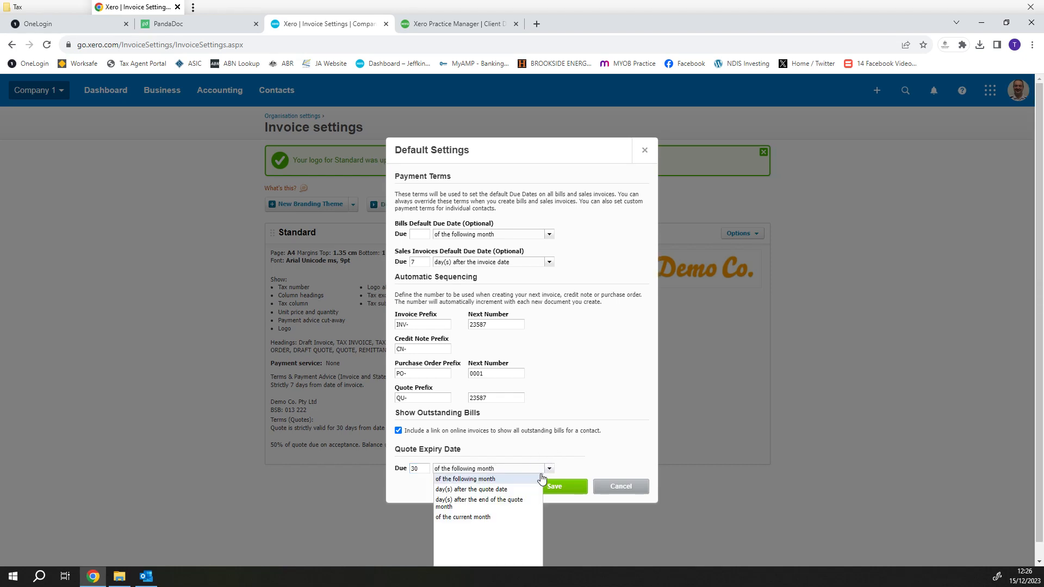
left_click(519, 491)
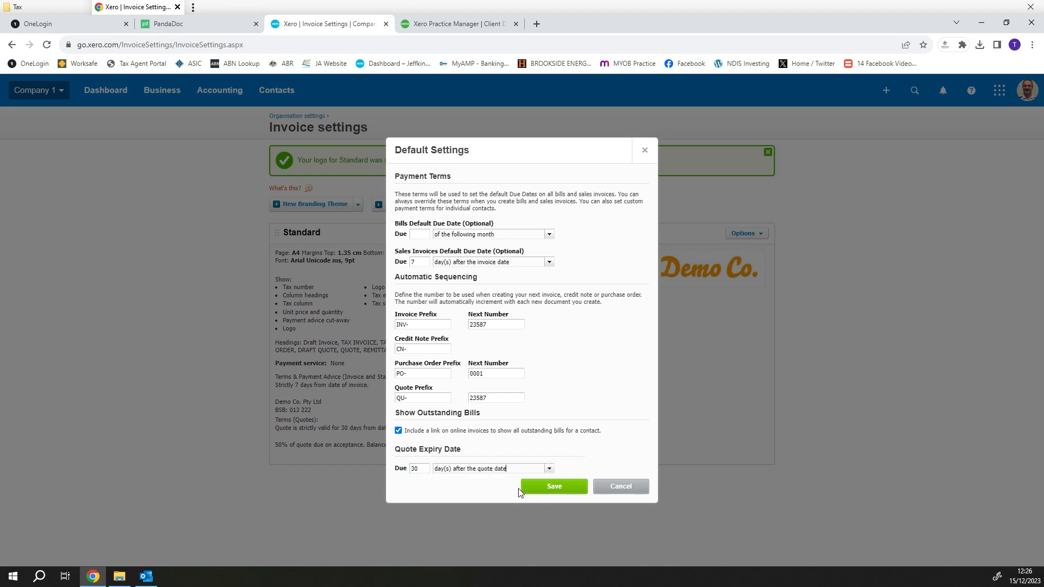
left_click(559, 488)
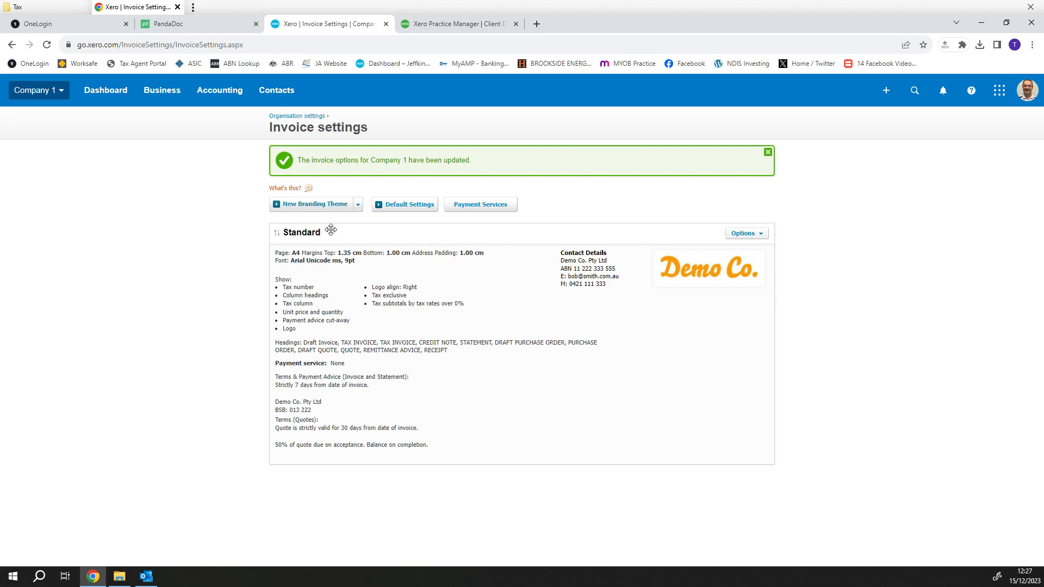
- Review the New Branding Theme type options, dismiss the list, and open Payment Services
left_click(357, 205)
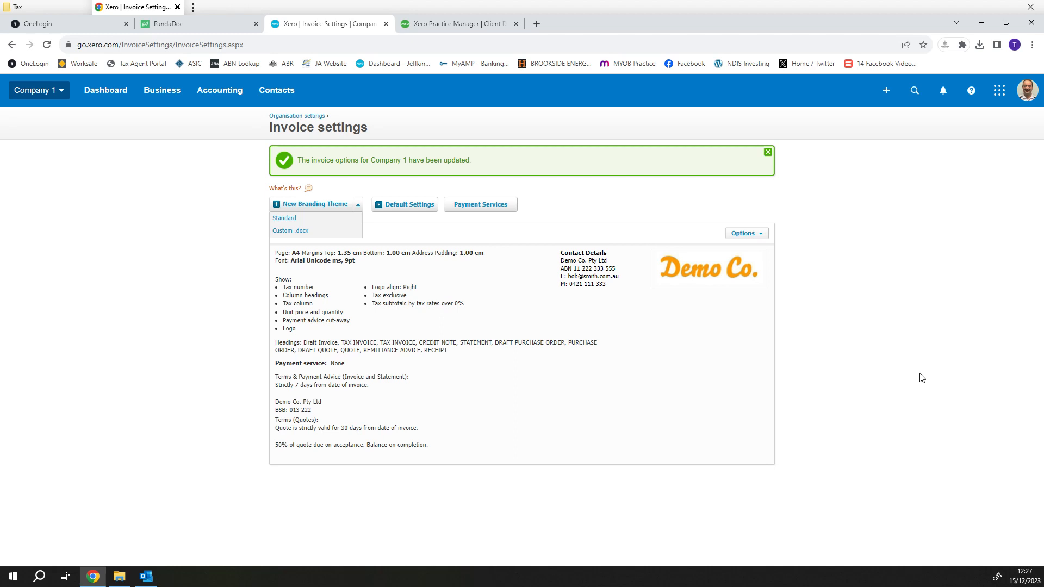
left_click(901, 371)
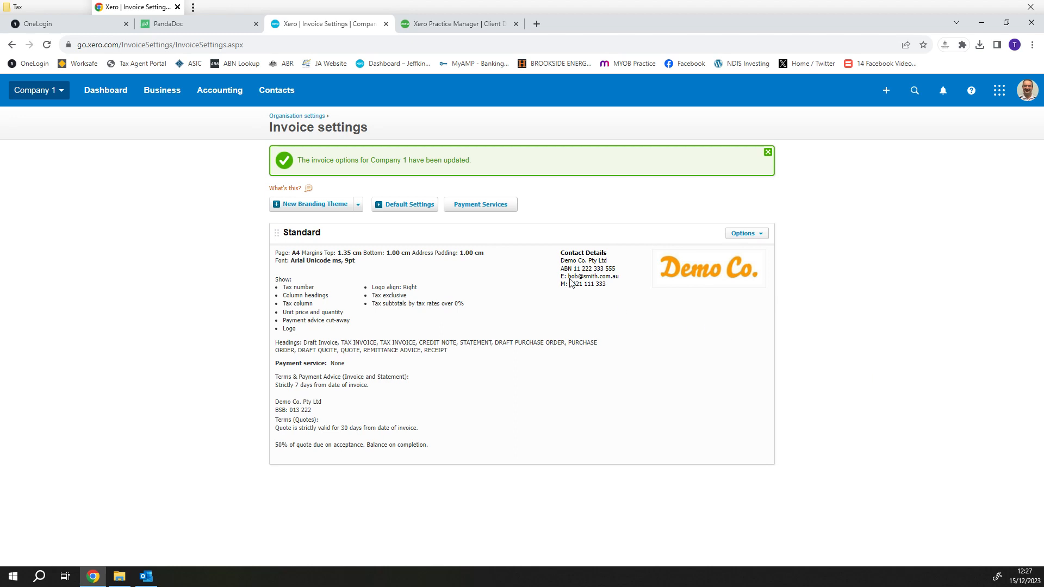
left_click(496, 210)
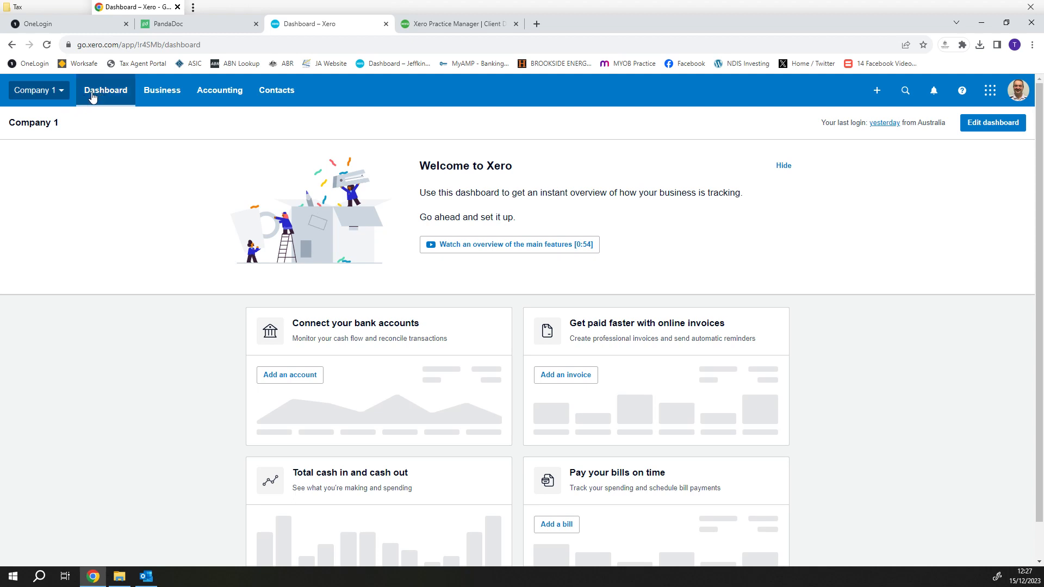
- Return to Invoice settings through Company 1's Organisation settings
left_click(60, 96)
left_click(82, 246)
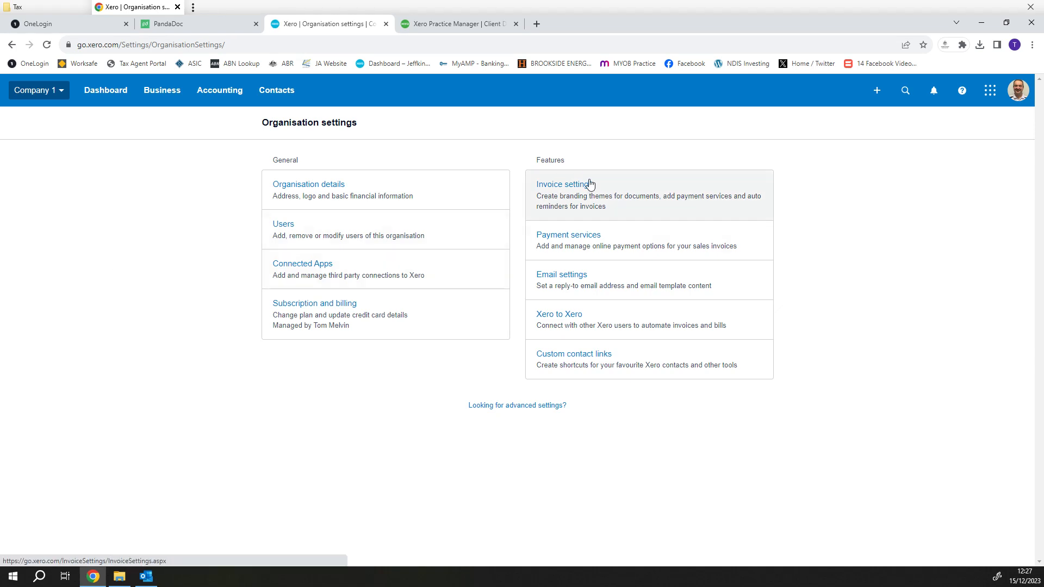
left_click(590, 182)
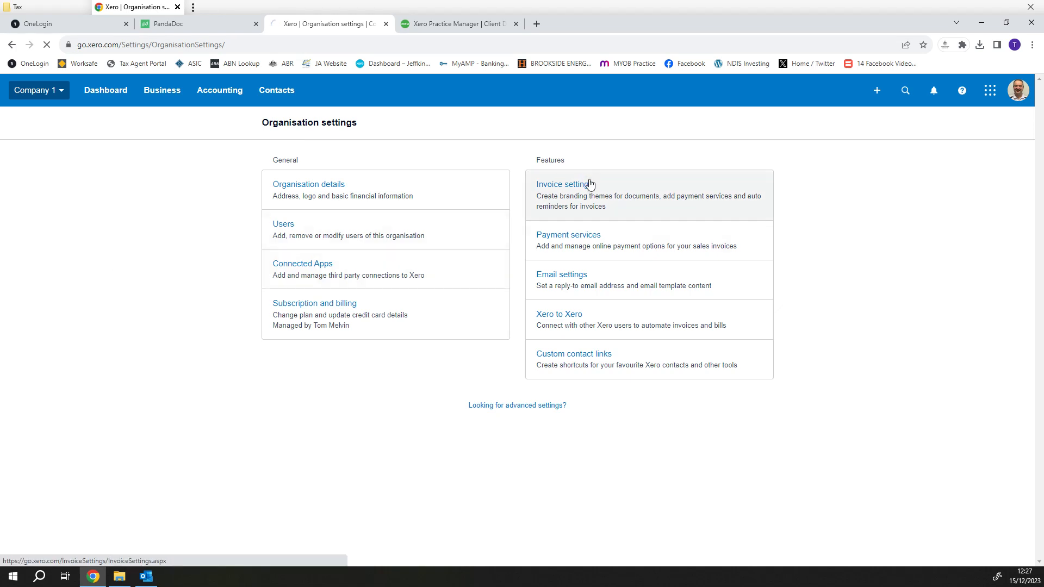